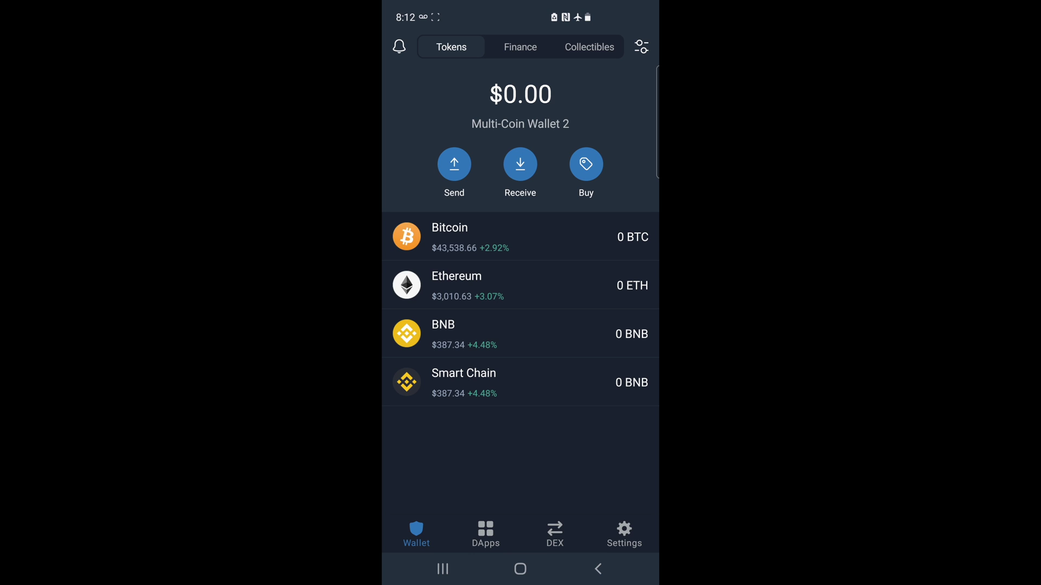
In Trust Wallet's Wallets settings, choose Show Recovery Phrase for Multi-Coin Wallet 2.
click(624, 534)
click(487, 92)
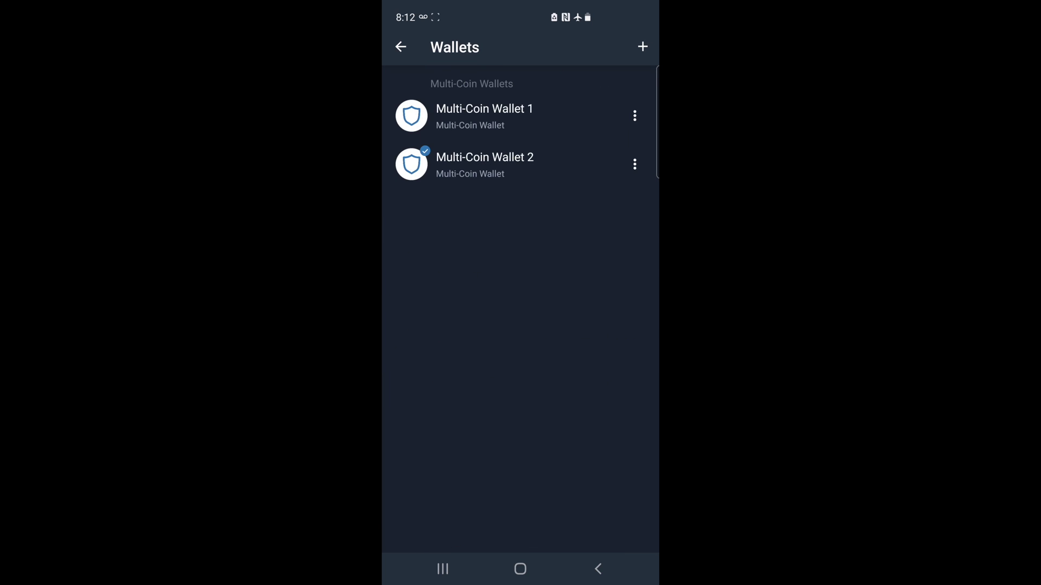
click(635, 164)
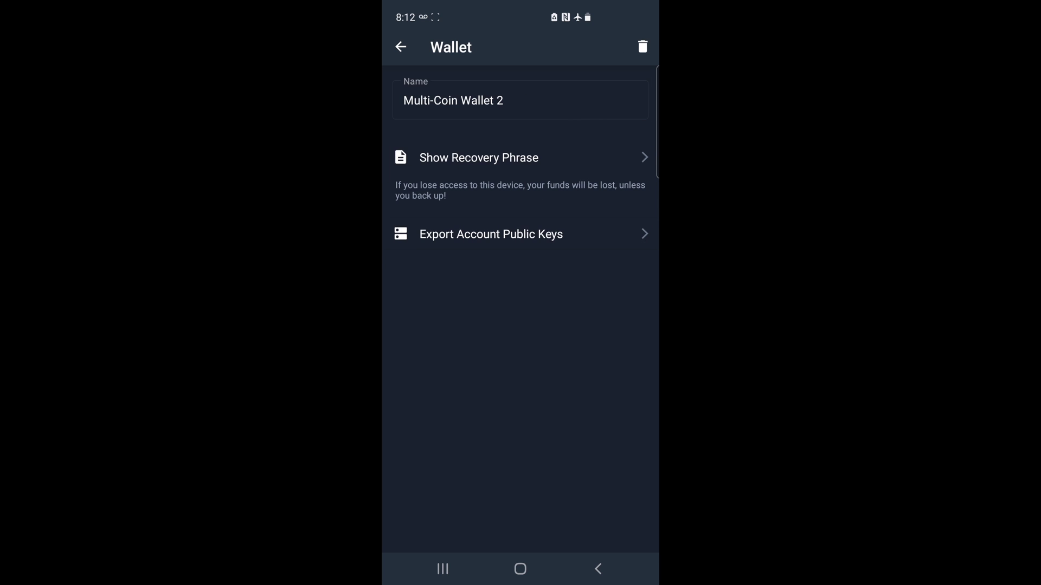
click(478, 158)
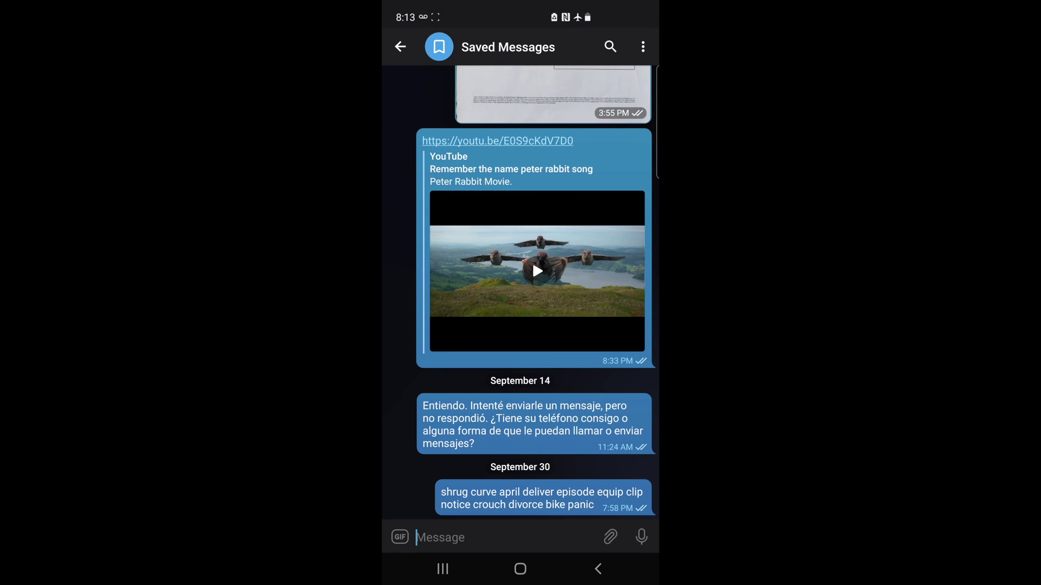
Select the saved 12-word recovery phrase message in Saved Messages, then cancel the selection.
click(542, 498)
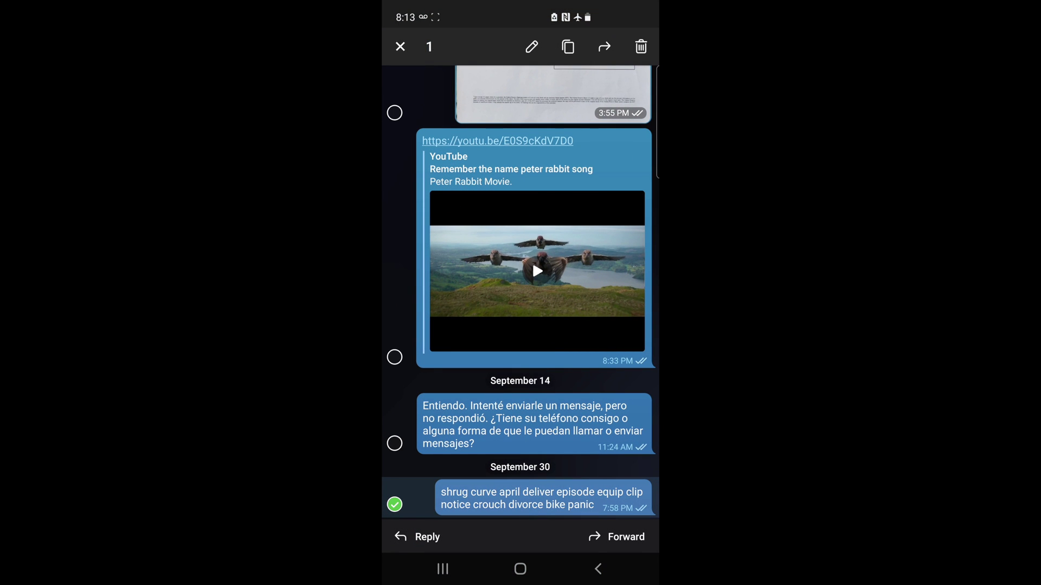
key(Escape)
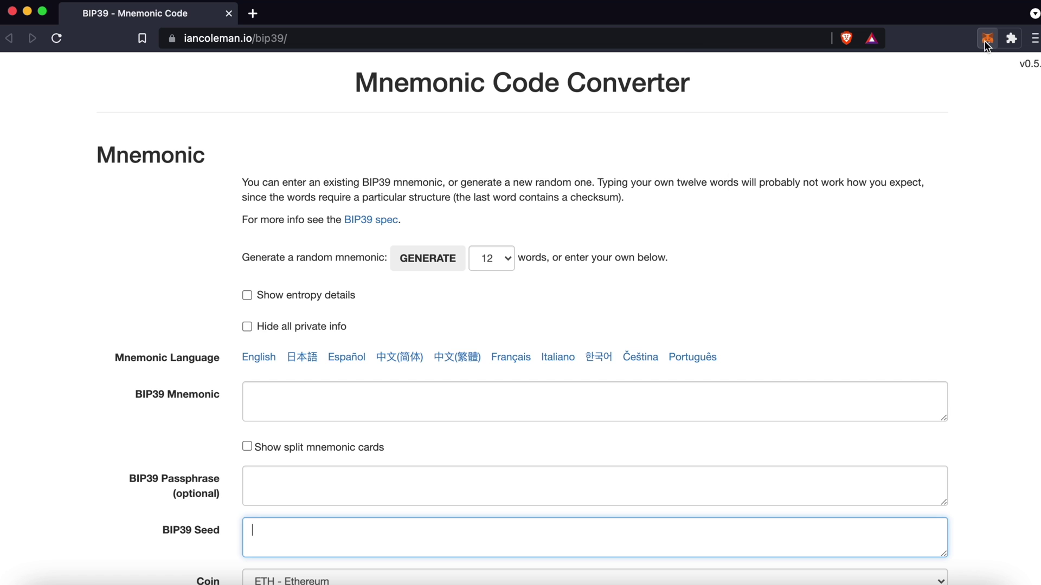
click(987, 40)
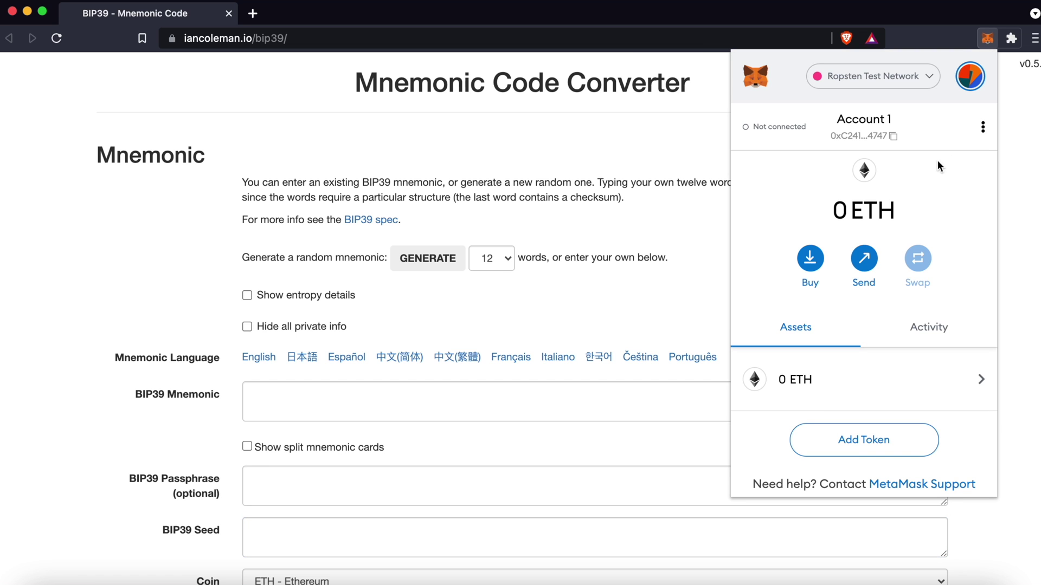
click(983, 129)
click(985, 129)
click(971, 79)
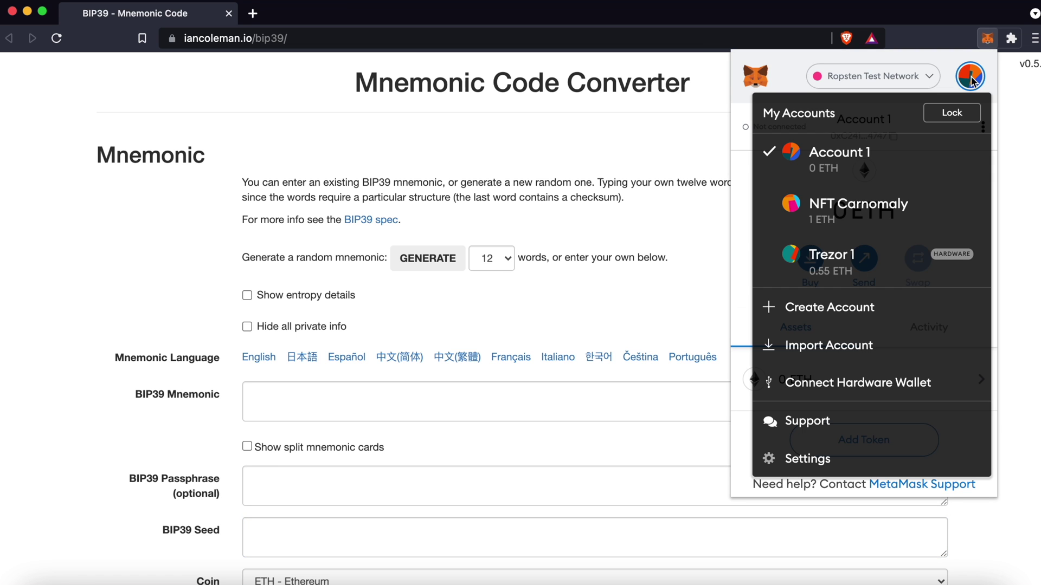
click(850, 347)
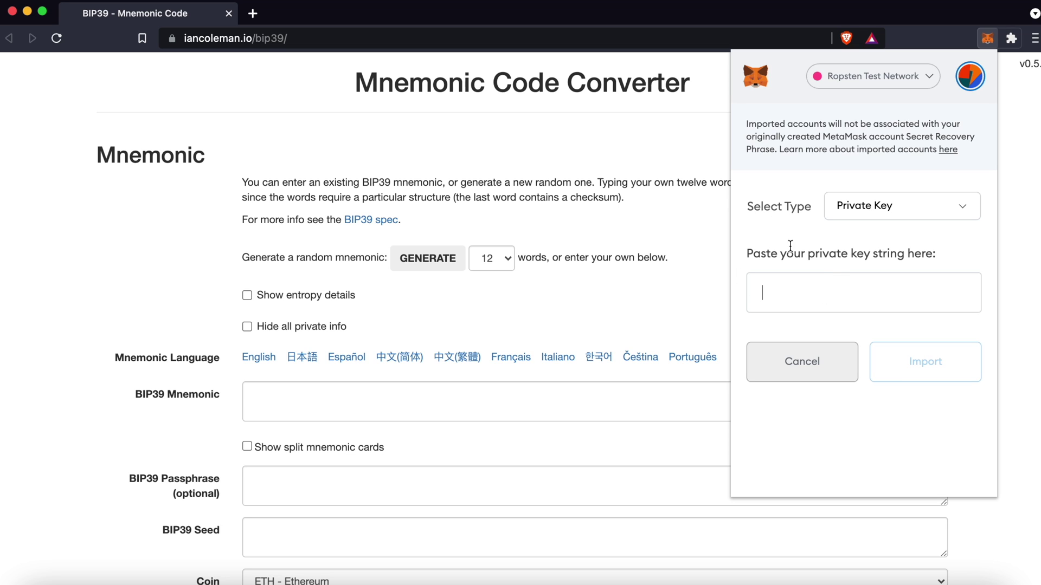
click(697, 282)
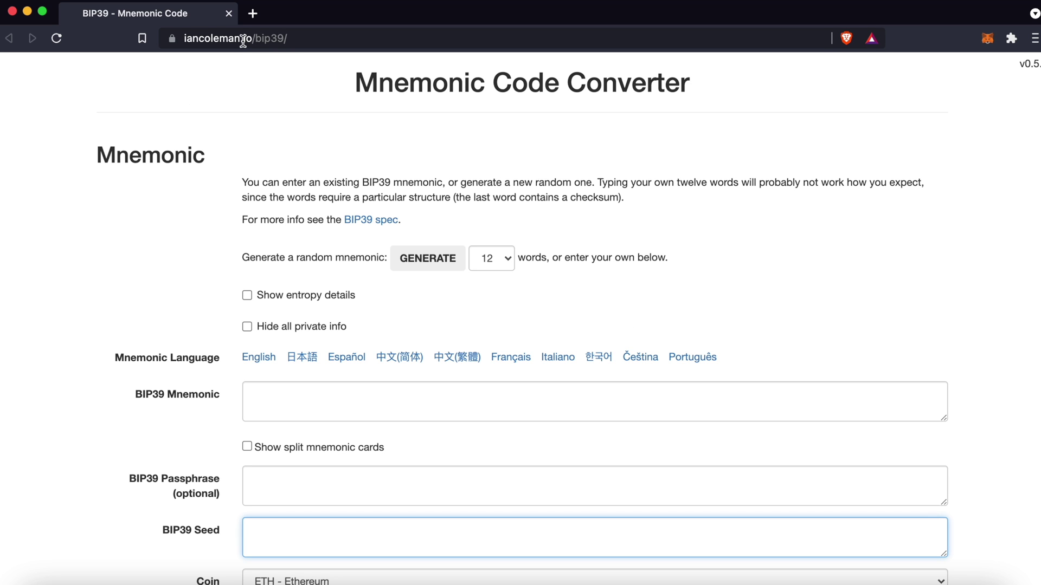
Turn Wi-Fi off to work offline and bring up Telegram's chat holding the recovery phrase.
scroll(681, 332, down, 20)
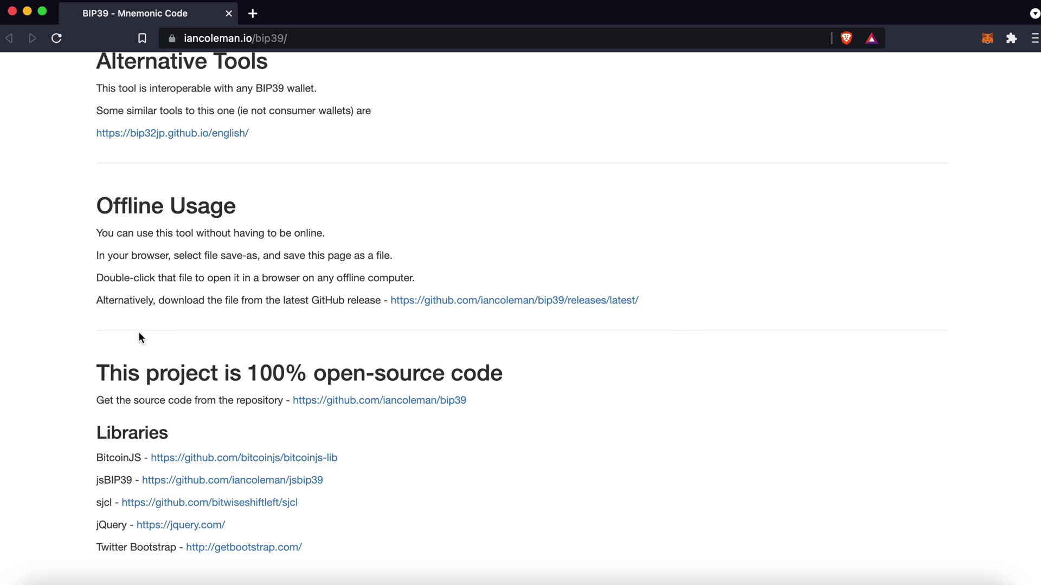
scroll(251, 274, up, 3)
scroll(792, 290, up, 20)
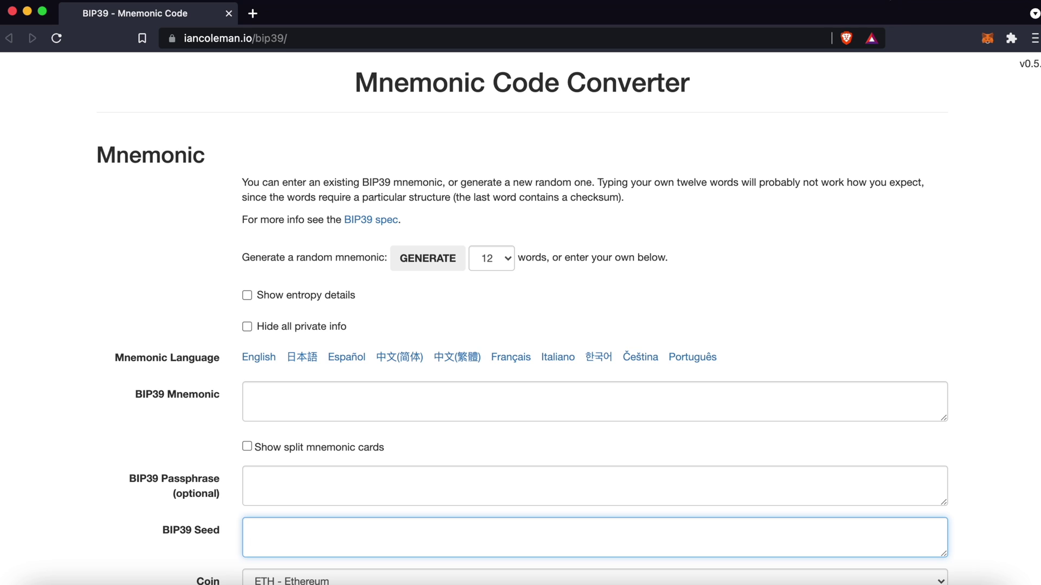
click(898, 5)
click(879, 12)
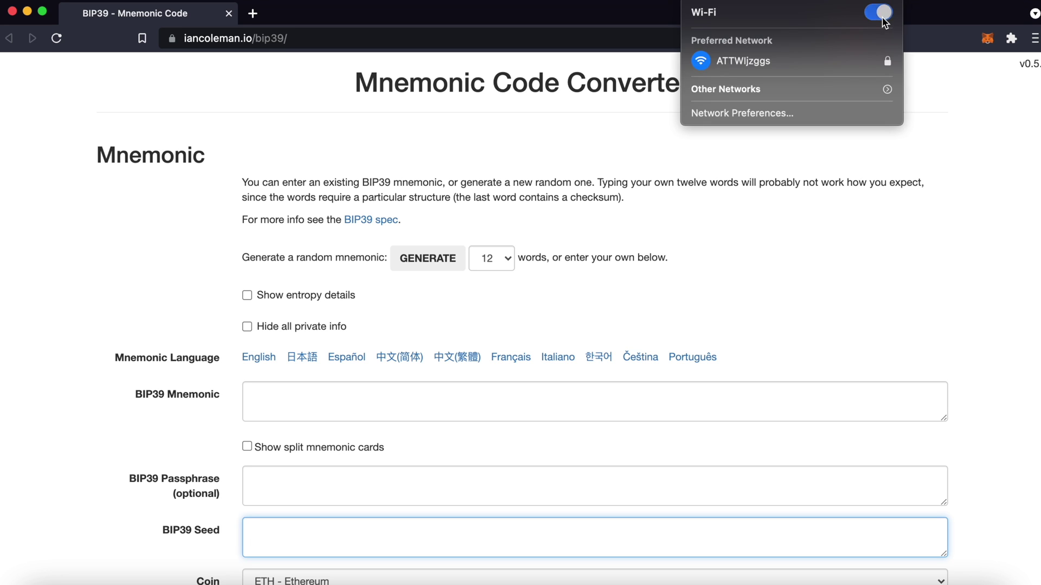
click(825, 135)
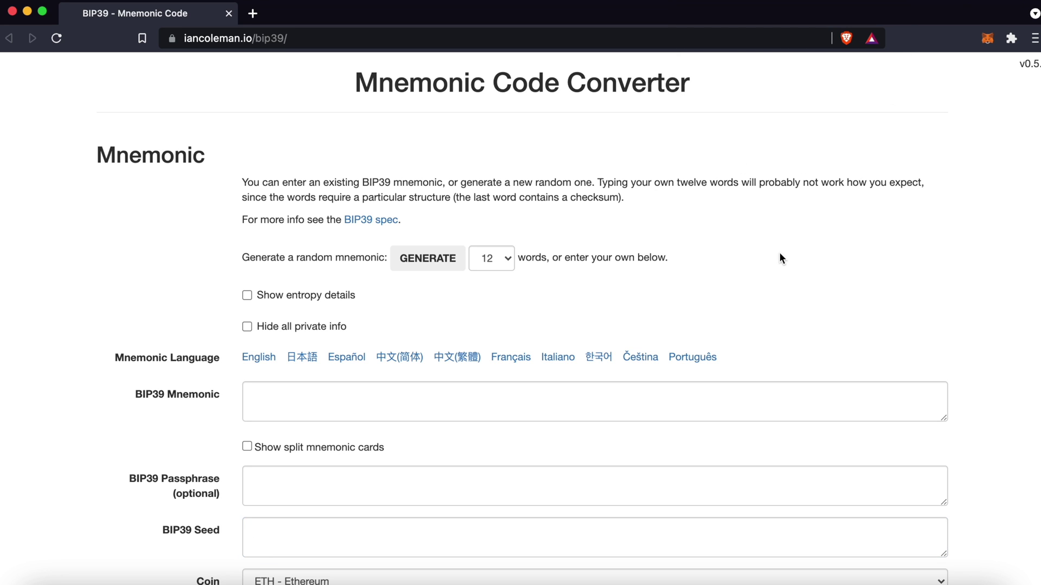
scroll(746, 271, down, 2)
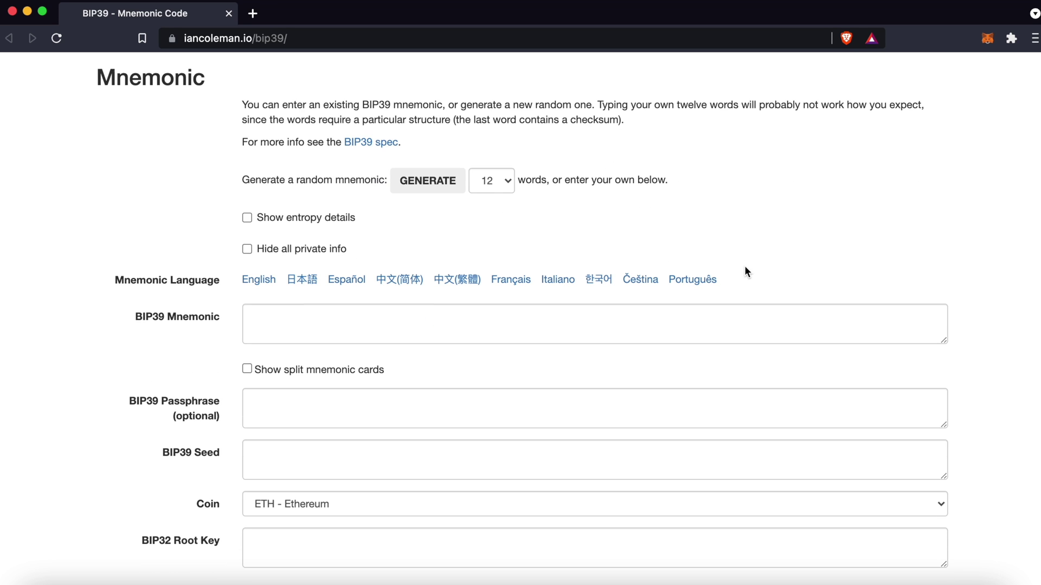
click(444, 580)
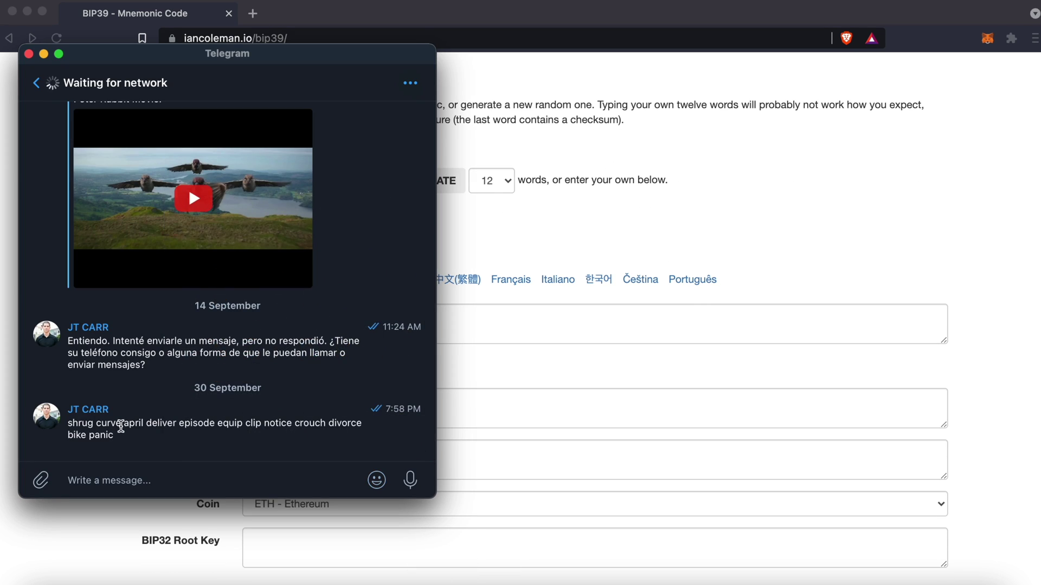
Copy the 12-word recovery phrase from Telegram and paste it into the converter's BIP39 Mnemonic field.
right_click(123, 431)
click(151, 451)
click(600, 323)
click(537, 322)
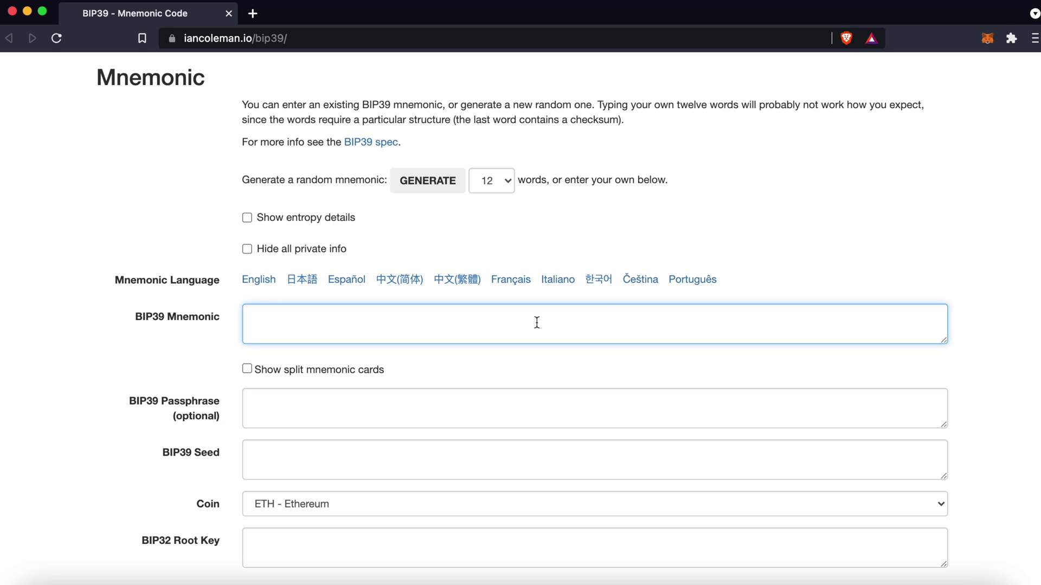
key(super+v)
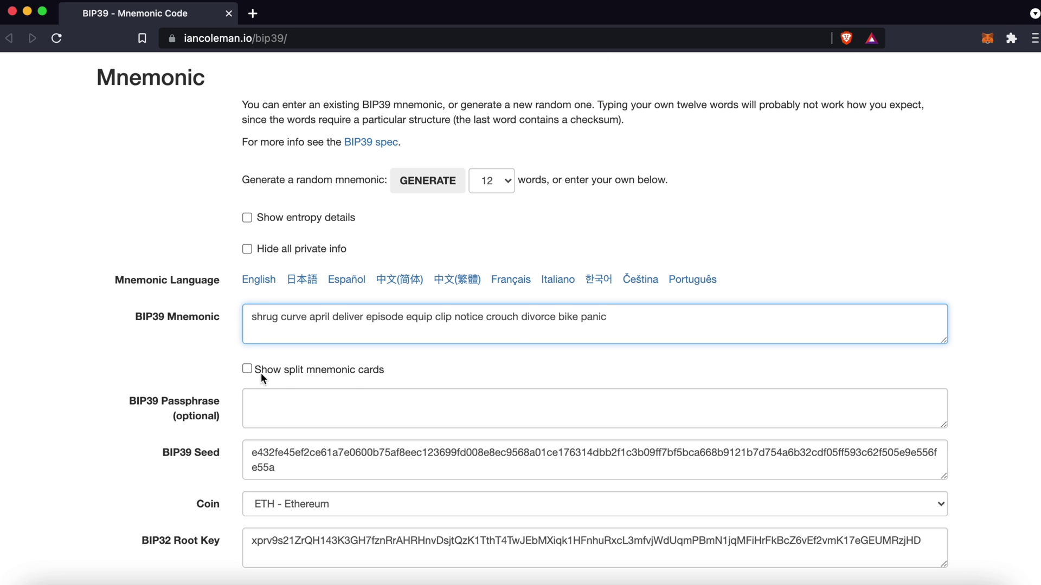
Set the Coin dropdown to ETH - Ethereum.
mouse_move(354, 340)
scroll(234, 466, down, 3)
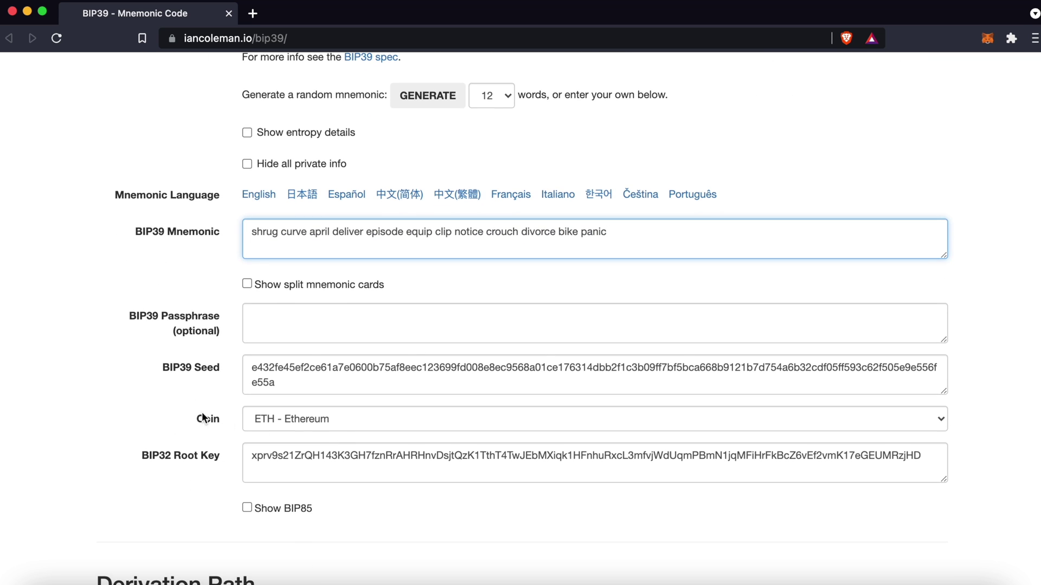
click(340, 419)
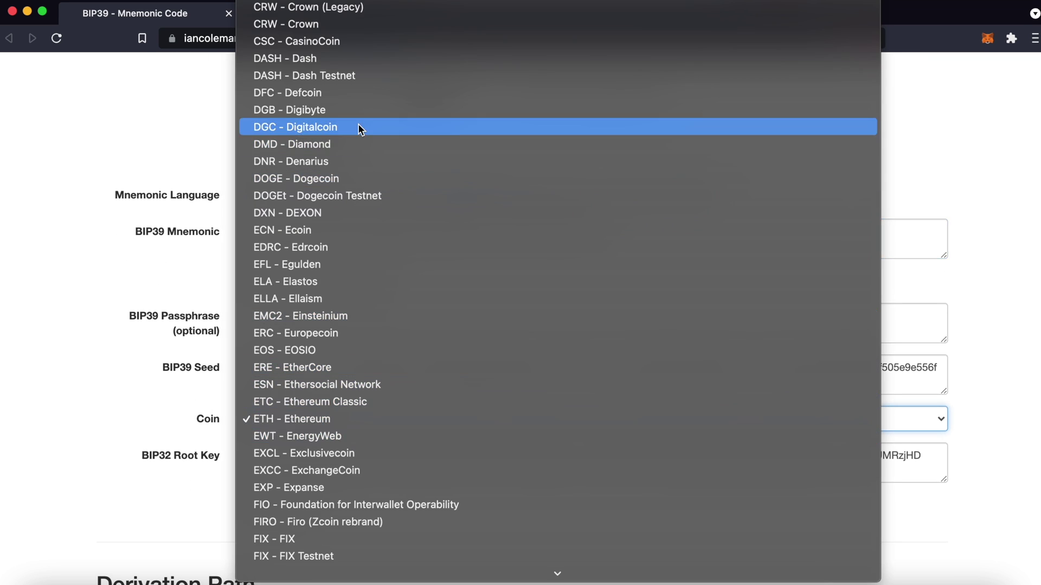
scroll(358, 124, up, 10)
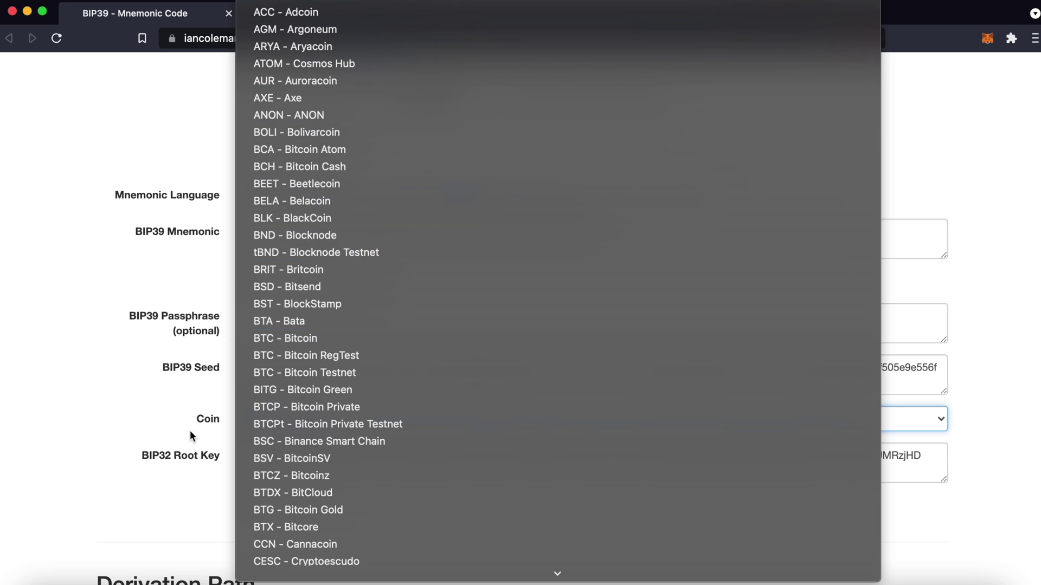
scroll(352, 401, down, 15)
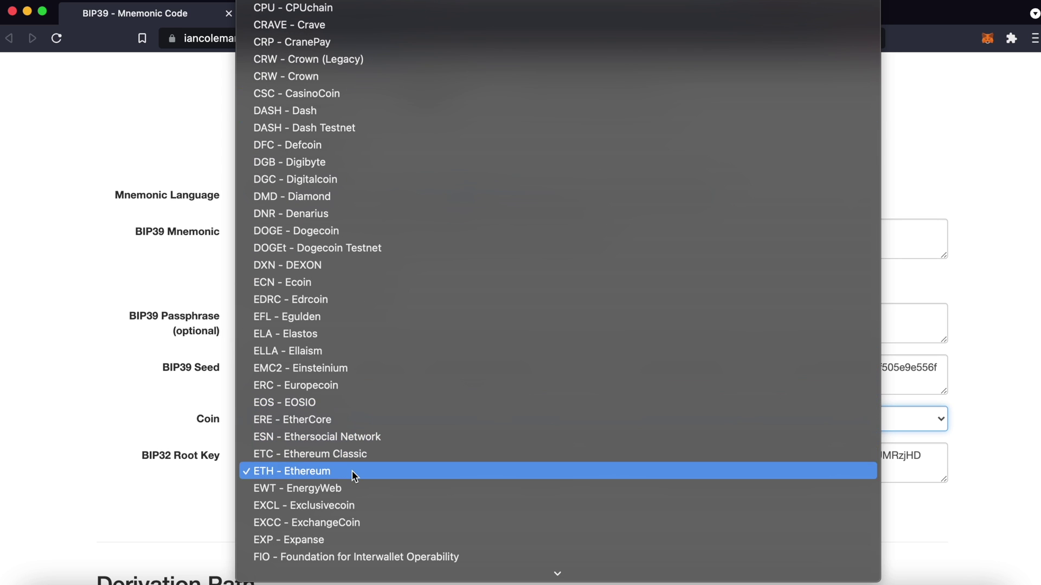
click(353, 471)
scroll(470, 488, down, 5)
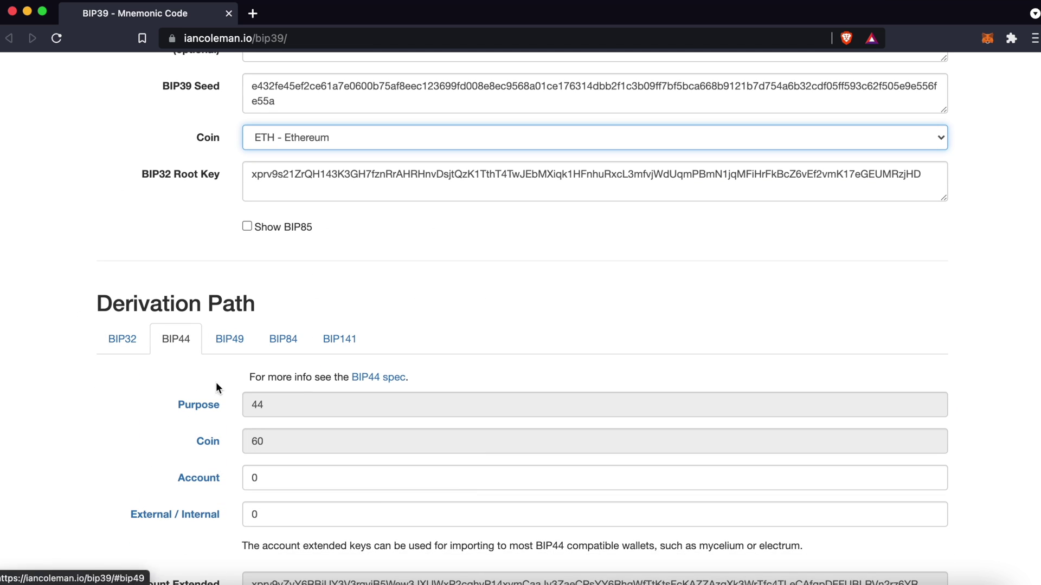
Copy the private key of derived address m/44'/60'/0'/0/0, then open MetaMask's accounts list.
scroll(216, 434, down, 5)
scroll(217, 438, down, 8)
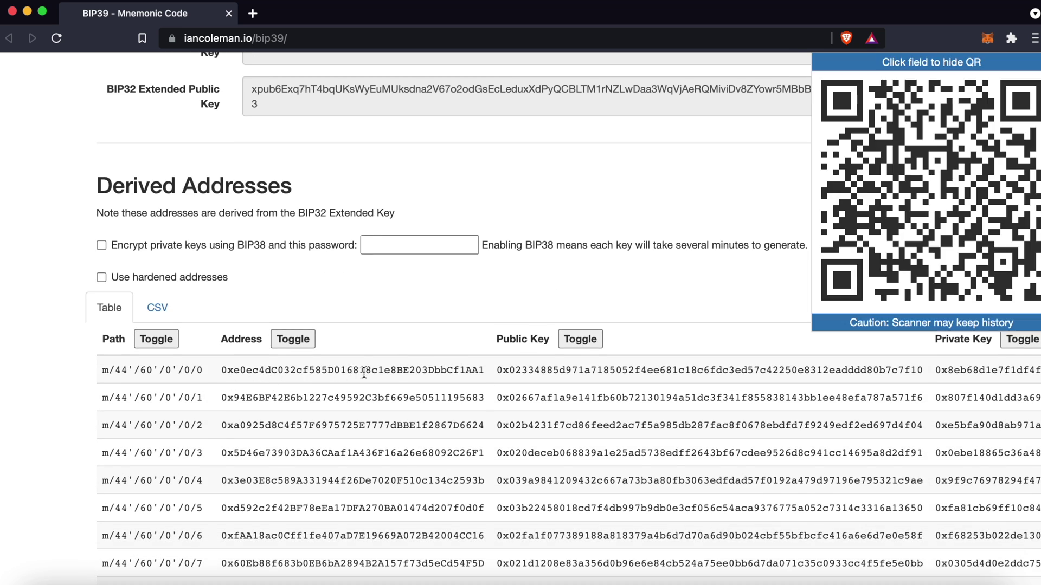
mouse_move(469, 369)
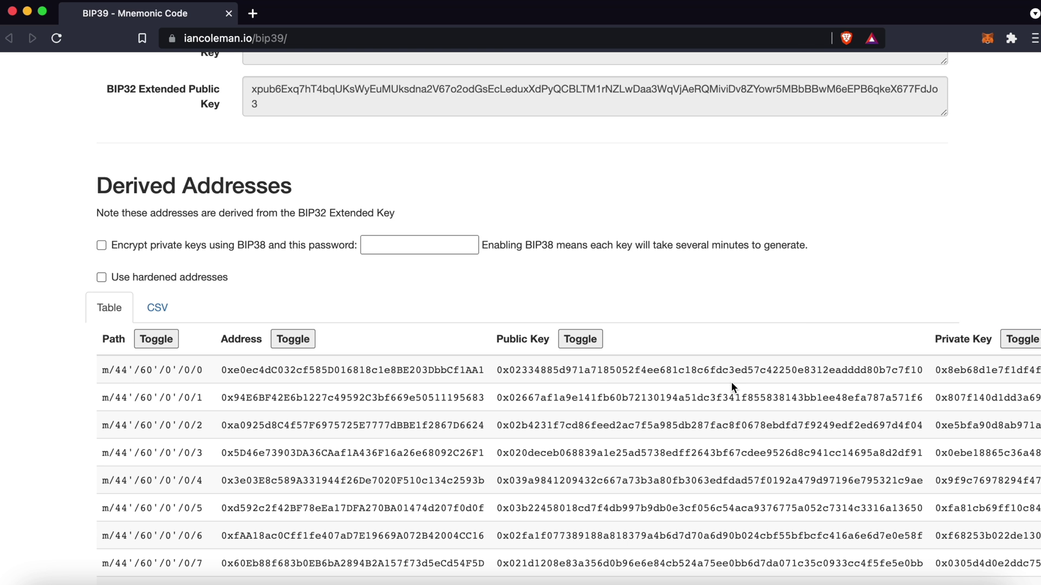
scroll(731, 387, right, 2)
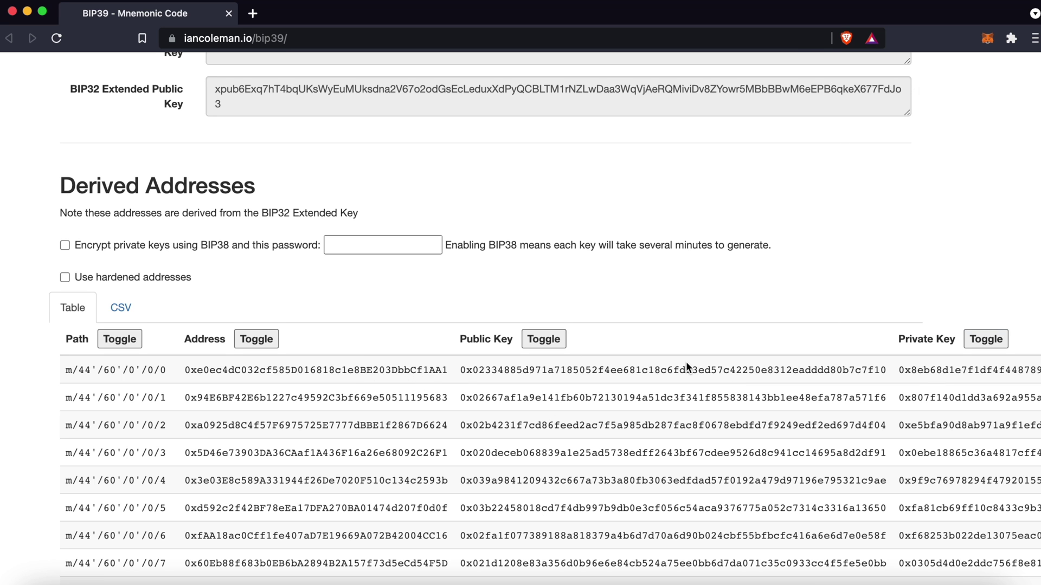
mouse_move(954, 374)
scroll(957, 373, right, 3)
scroll(957, 373, right, 8)
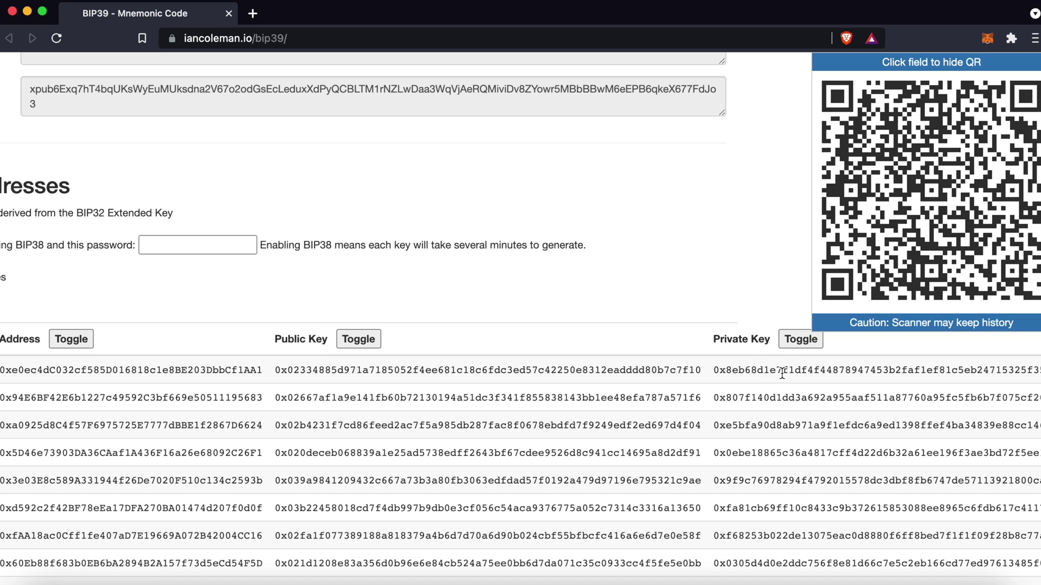
double_click(787, 369)
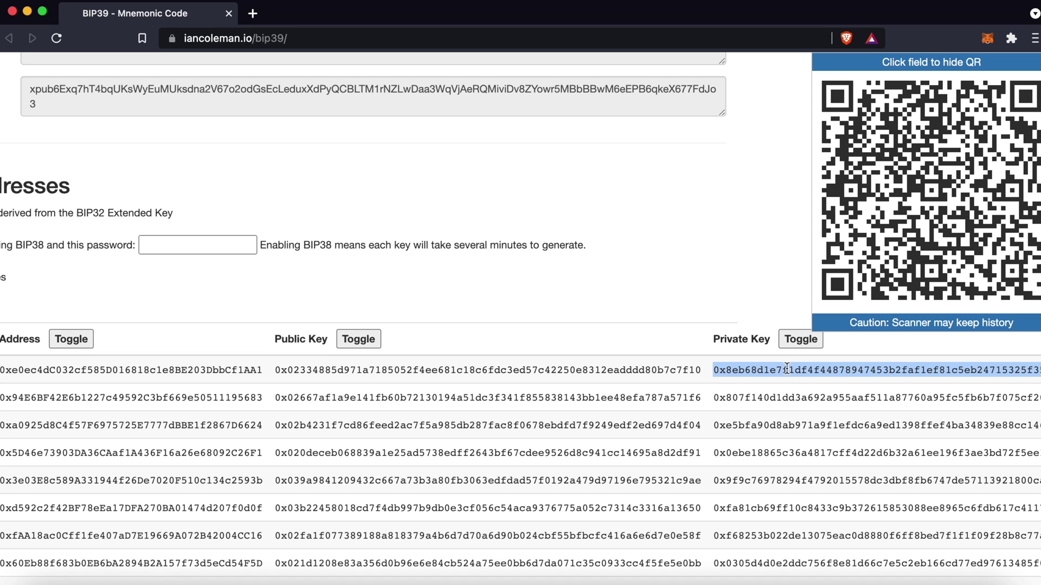
click(987, 39)
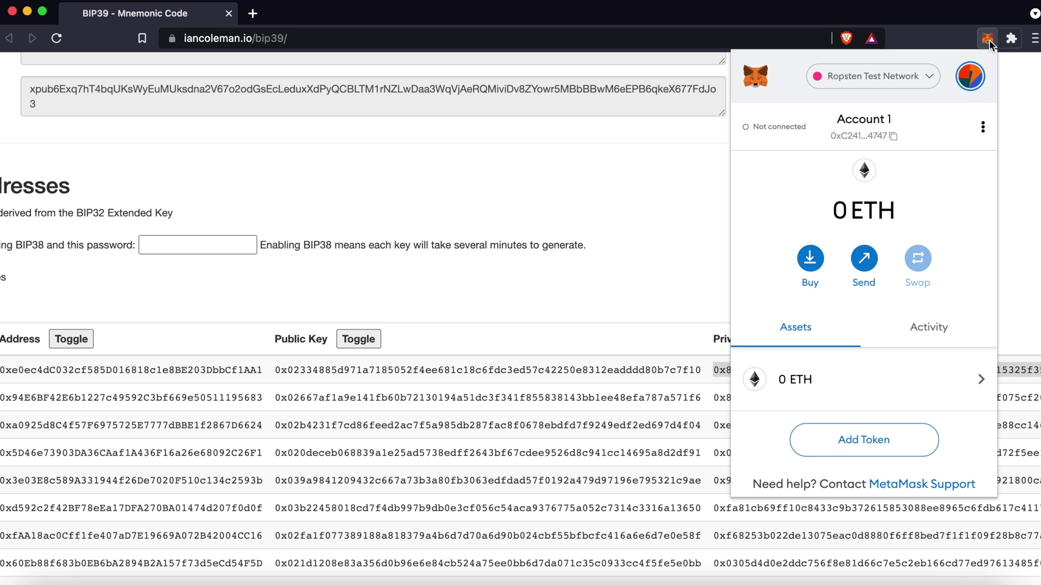
click(970, 76)
Paste the copied private key into MetaMask's Import Account form and import it as Account 4.
click(972, 78)
click(971, 78)
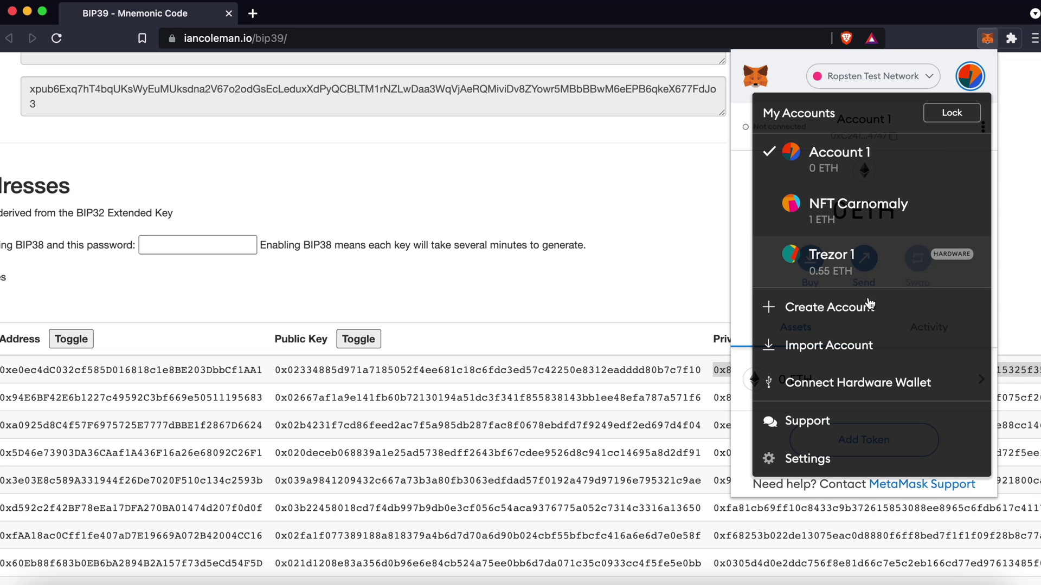
click(857, 345)
click(839, 302)
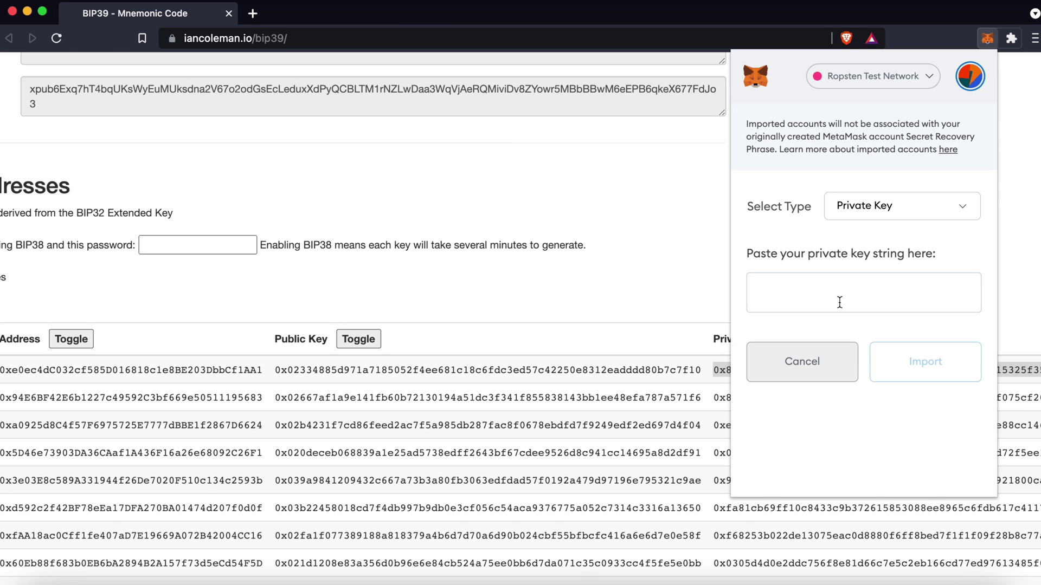
key(cmd+v)
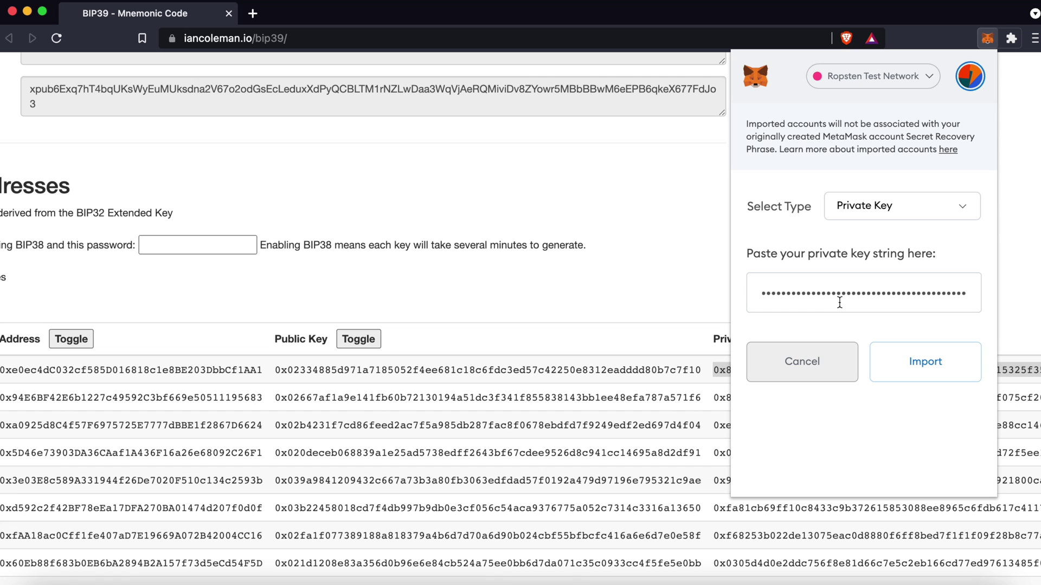
click(927, 359)
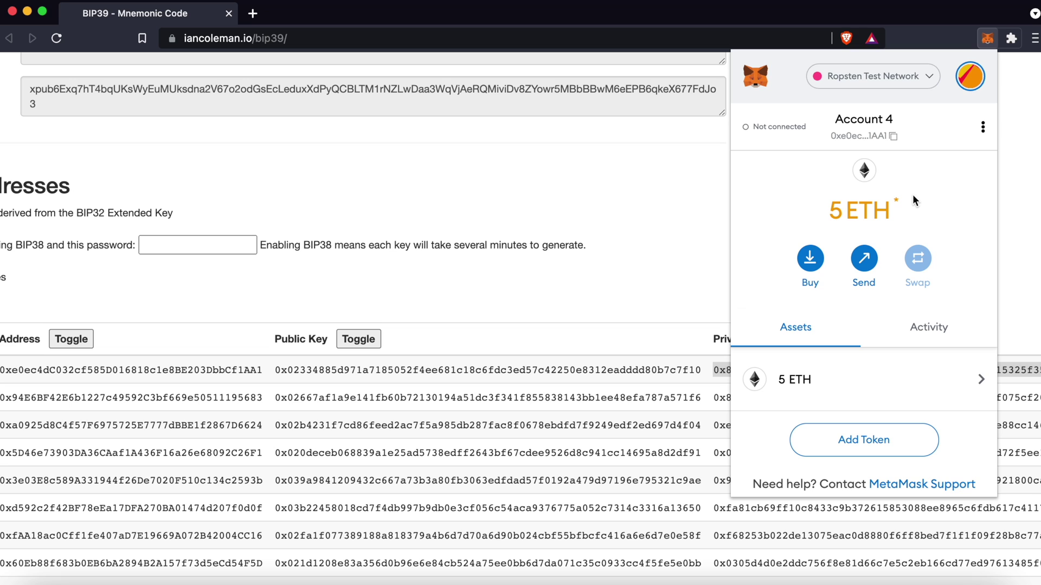
click(896, 88)
click(876, 186)
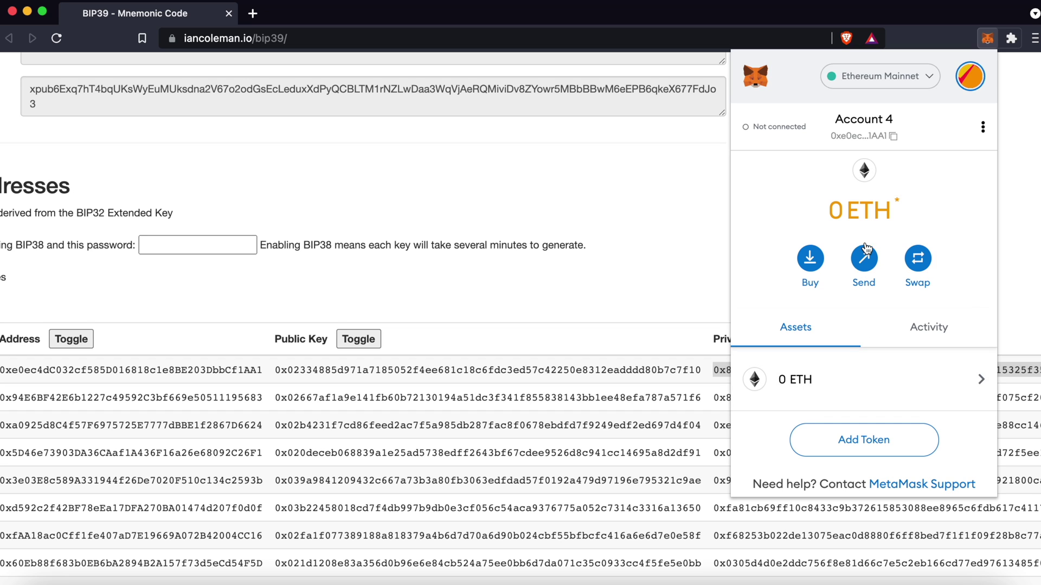
click(919, 77)
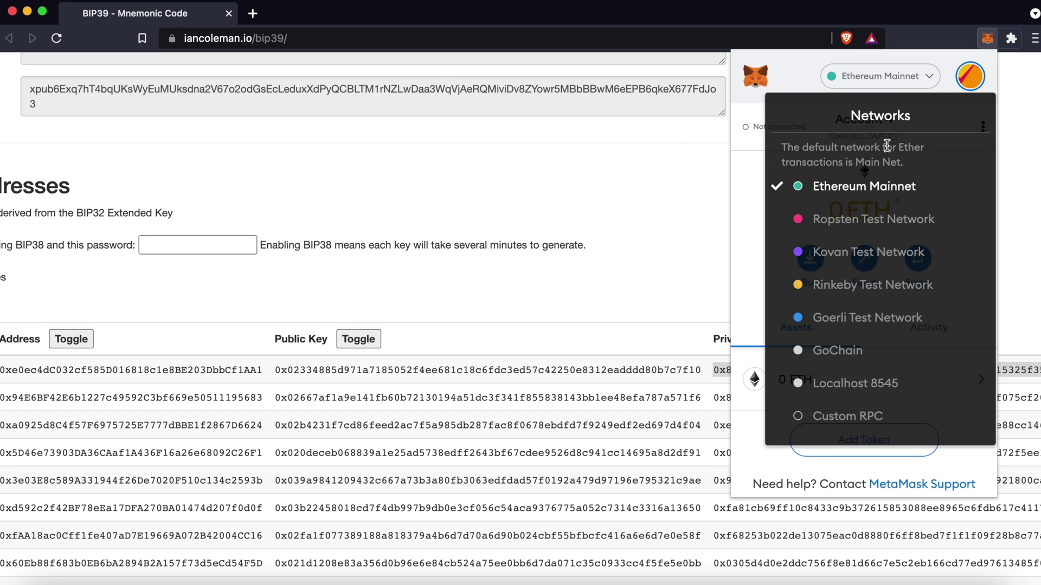
click(873, 219)
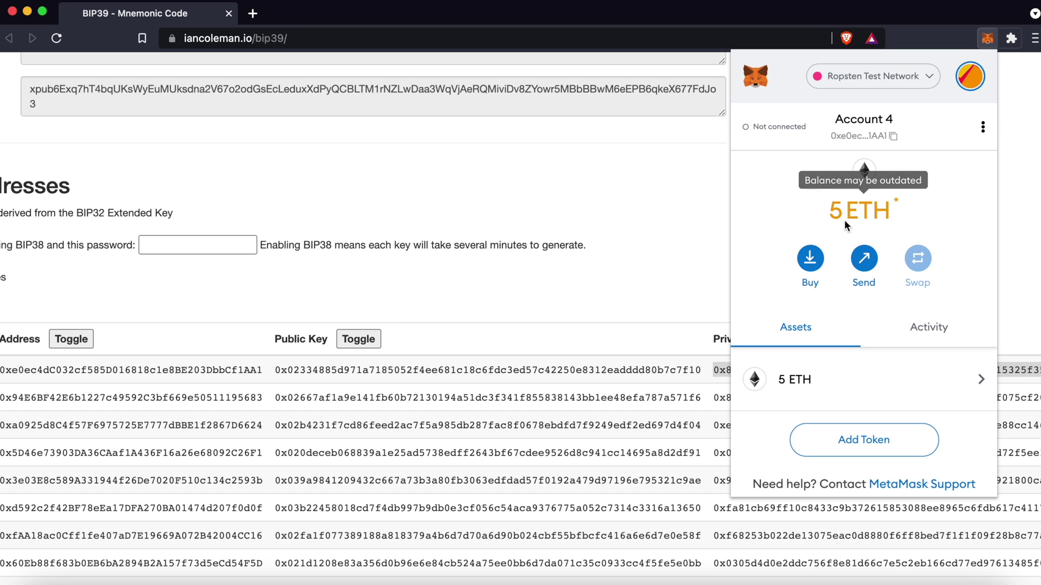
mouse_move(835, 197)
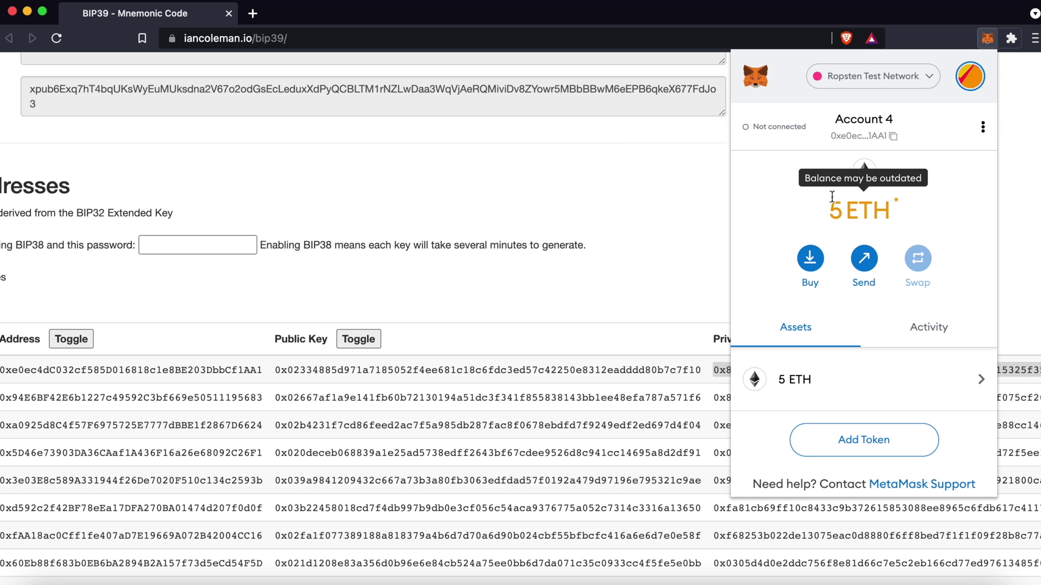
click(658, 191)
Scroll the converter from the mnemonic down to the m/44'/60'/0'/0 derived addresses table.
scroll(455, 206, up, 20)
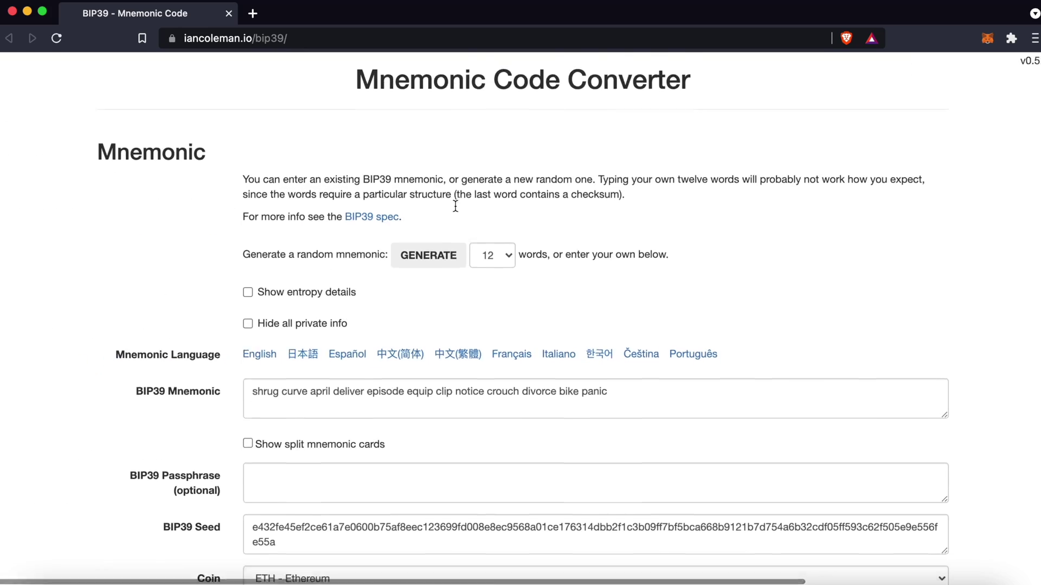
scroll(450, 244, down, 4)
mouse_move(320, 236)
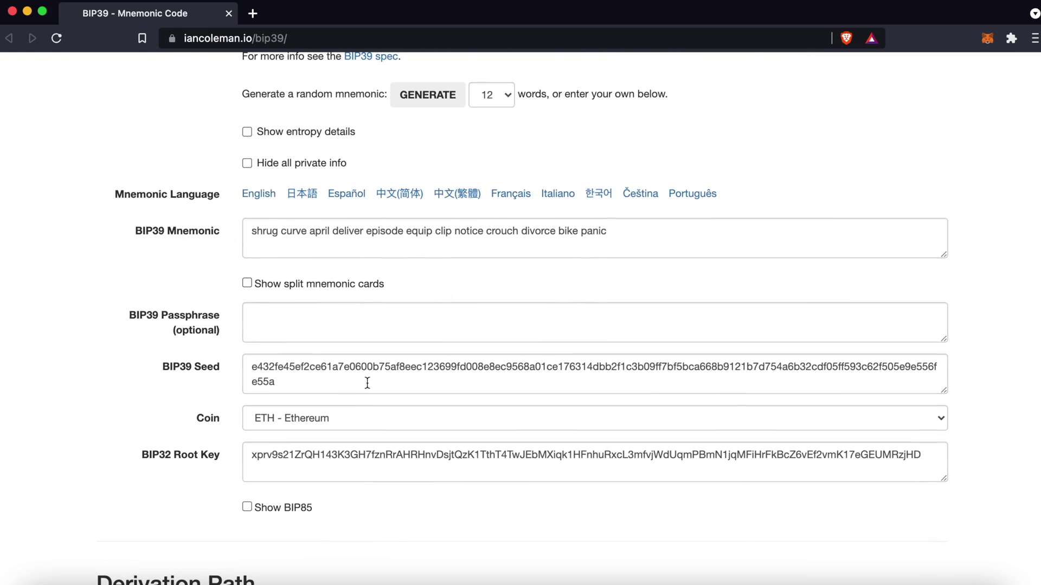
scroll(367, 380, down, 14)
scroll(367, 382, down, 3)
scroll(367, 383, up, 12)
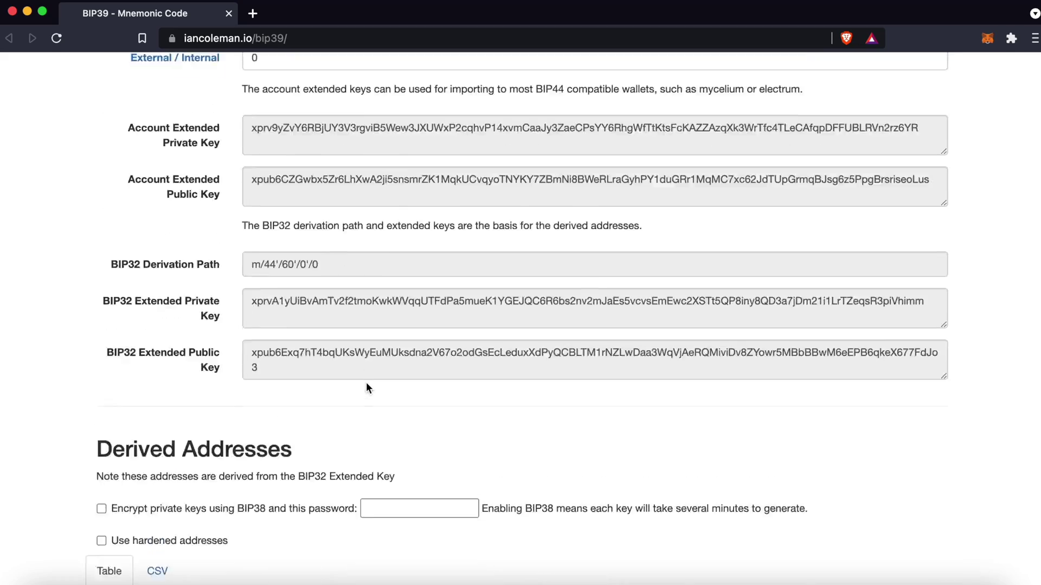
scroll(327, 240, up, 3)
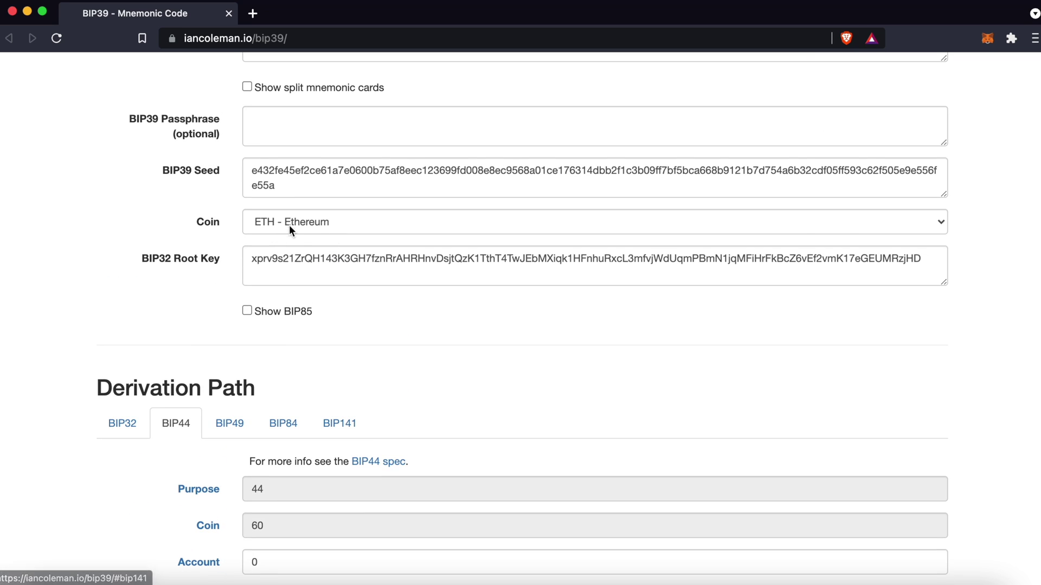
scroll(484, 417, down, 11)
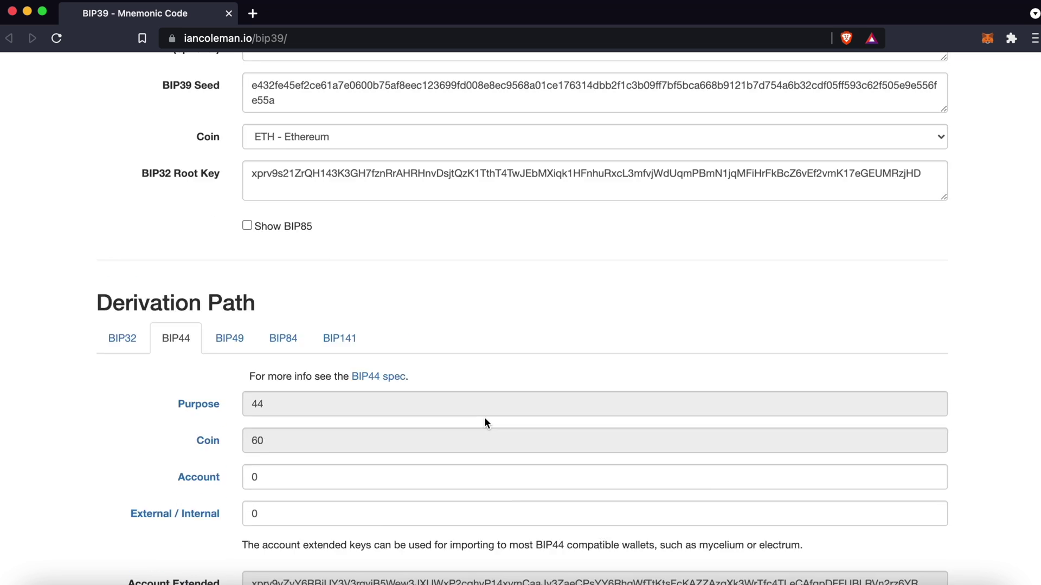
scroll(484, 422, down, 3)
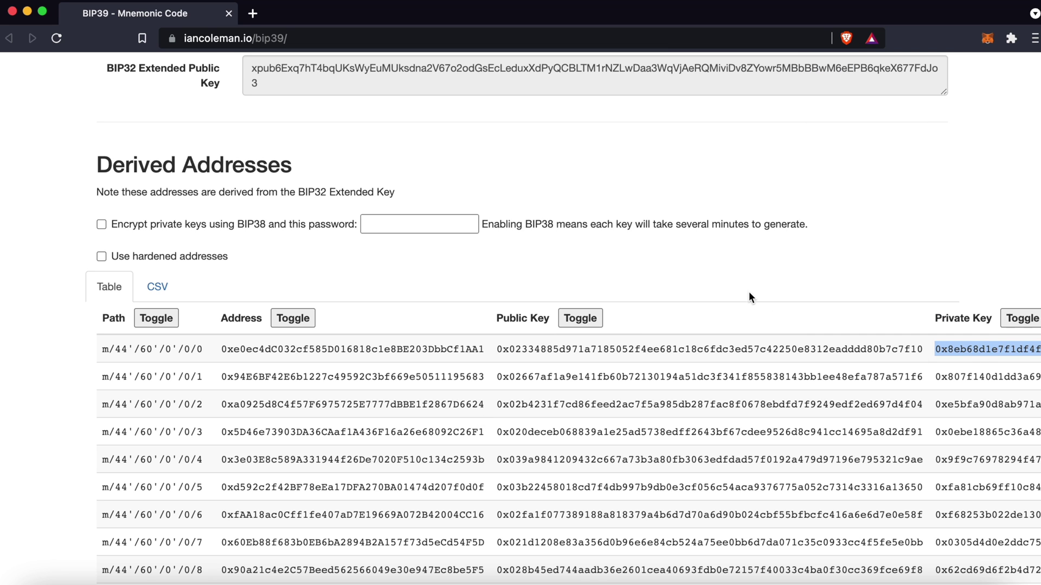
scroll(758, 276, down, 2)
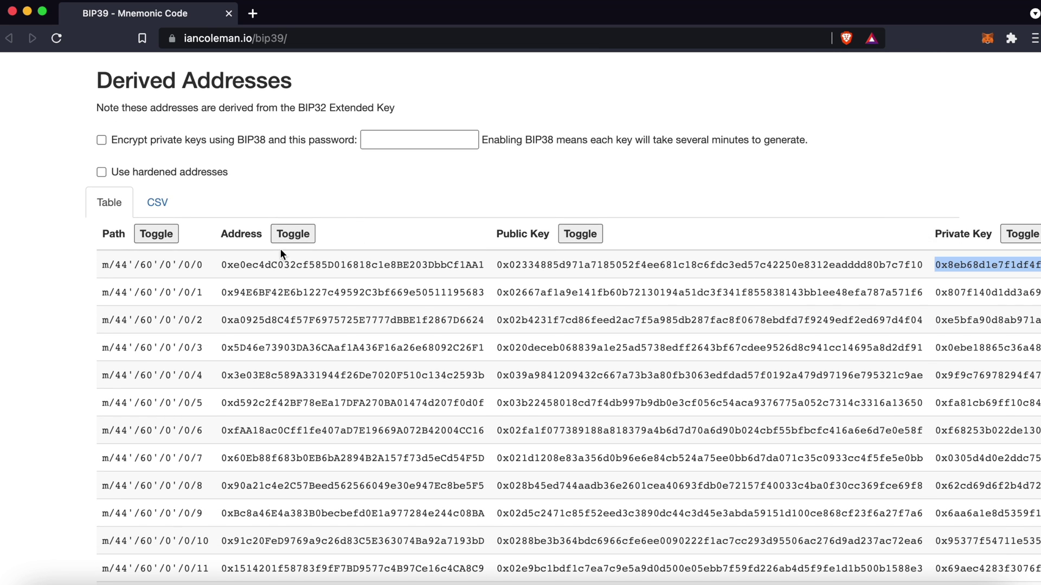
mouse_move(453, 268)
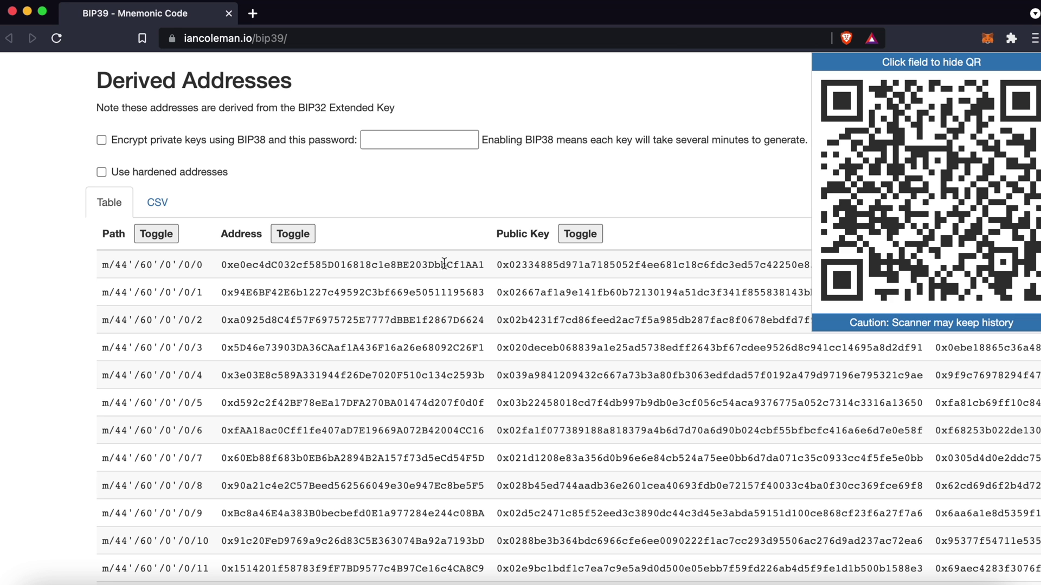
scroll(462, 188, up, 6)
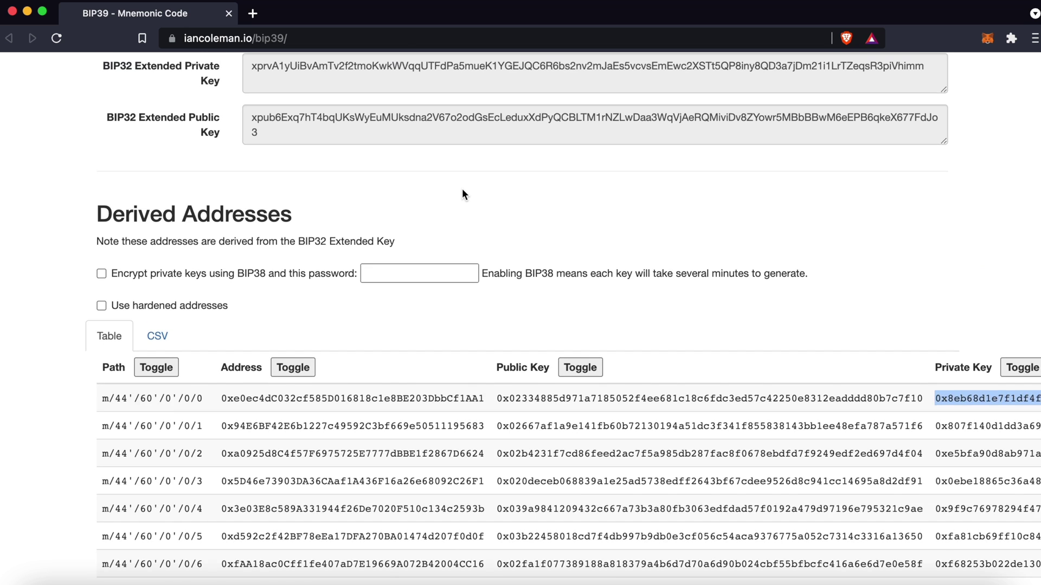
scroll(462, 189, up, 7)
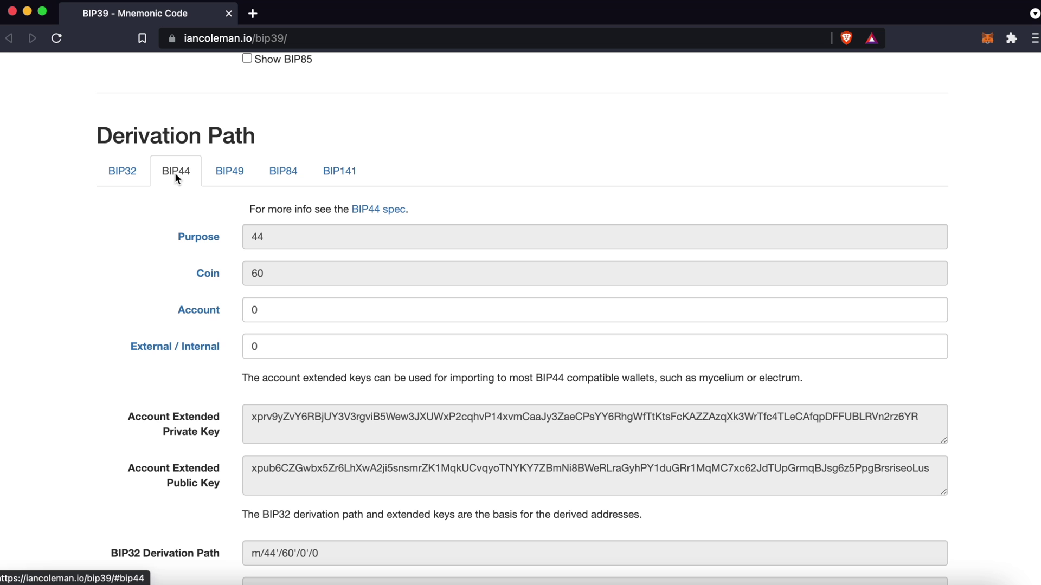
scroll(618, 317, down, 9)
scroll(622, 325, down, 2)
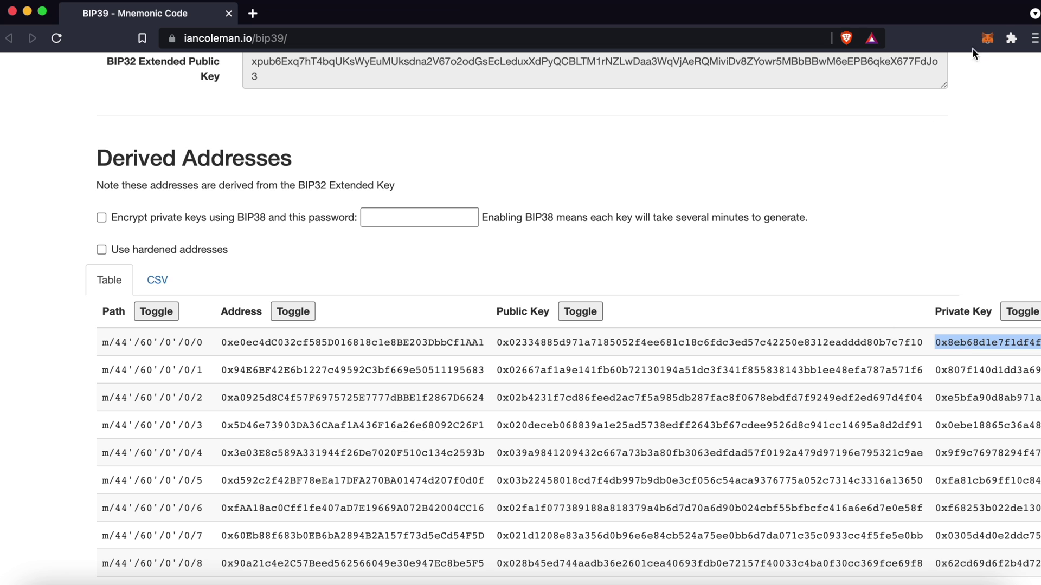
Reopen MetaMask, abandon a second import, and confirm Account 4 holds 5 ETH on Ropsten.
click(987, 37)
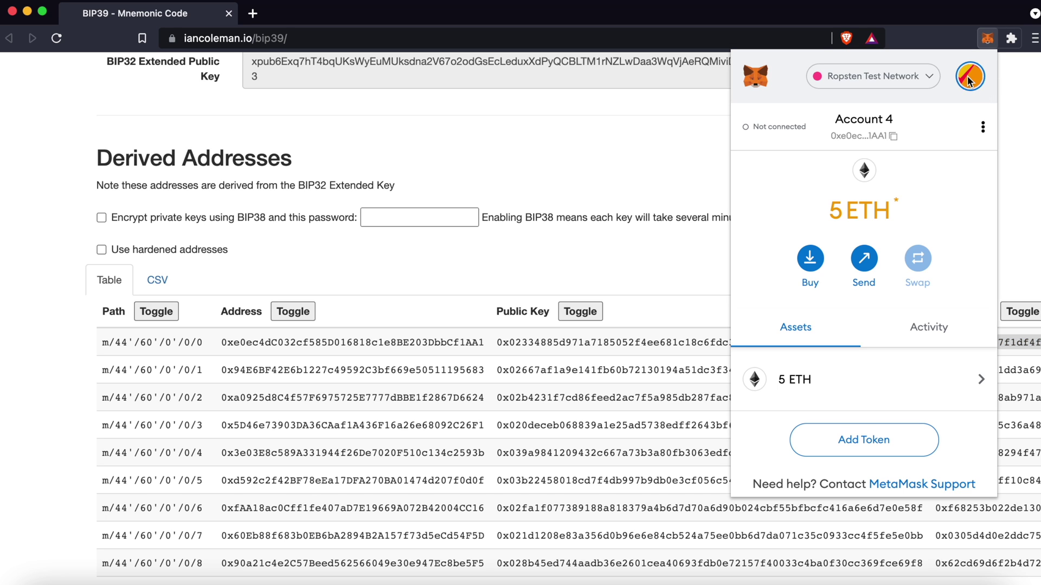
click(970, 76)
click(851, 374)
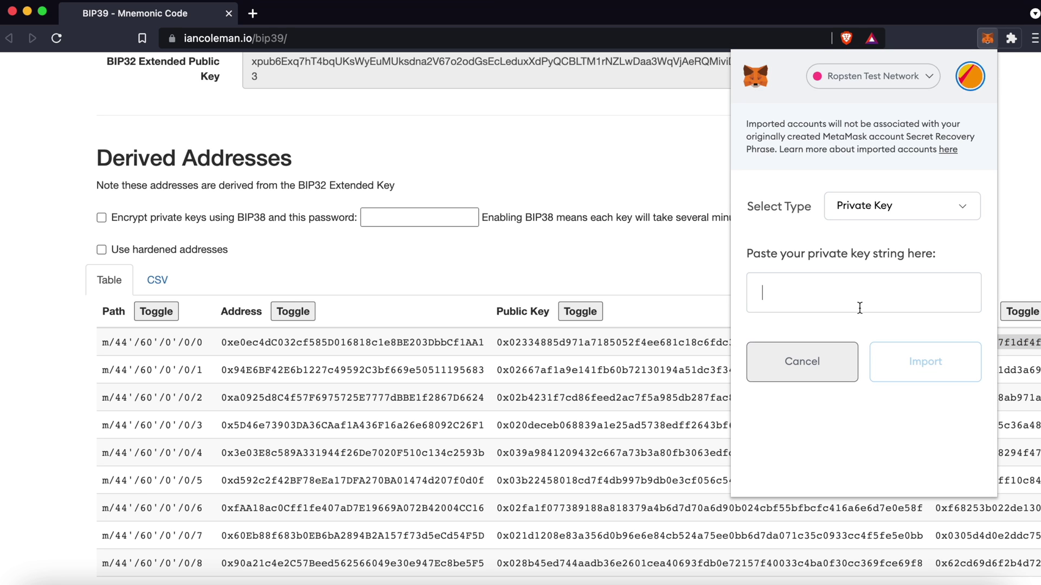
click(834, 183)
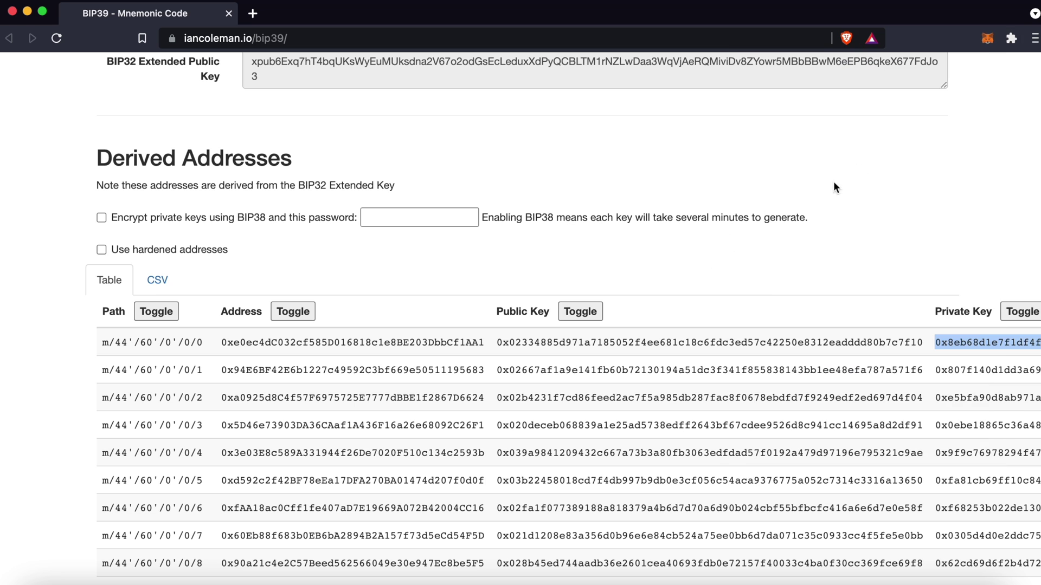
click(982, 40)
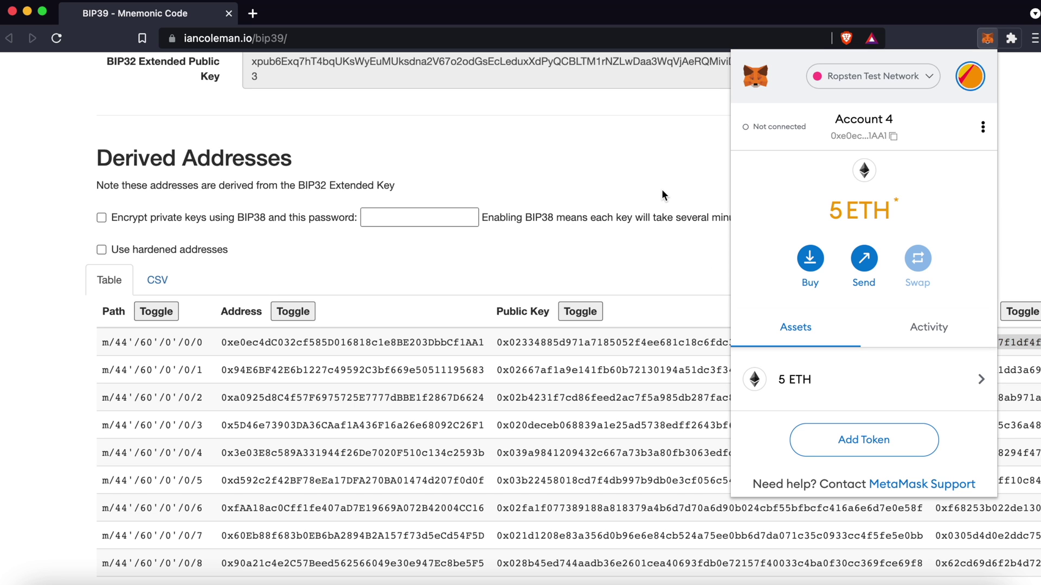
click(667, 155)
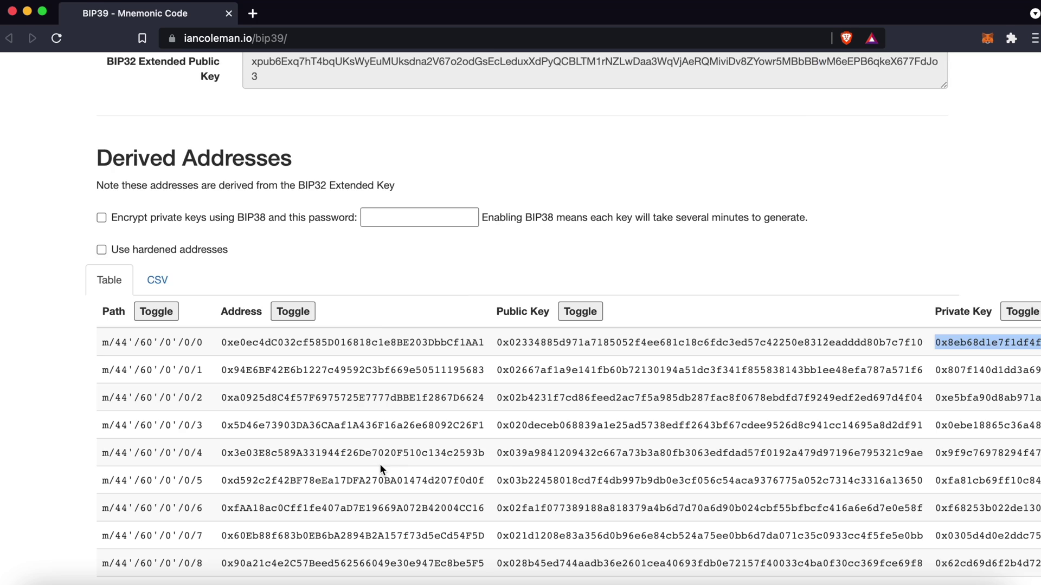